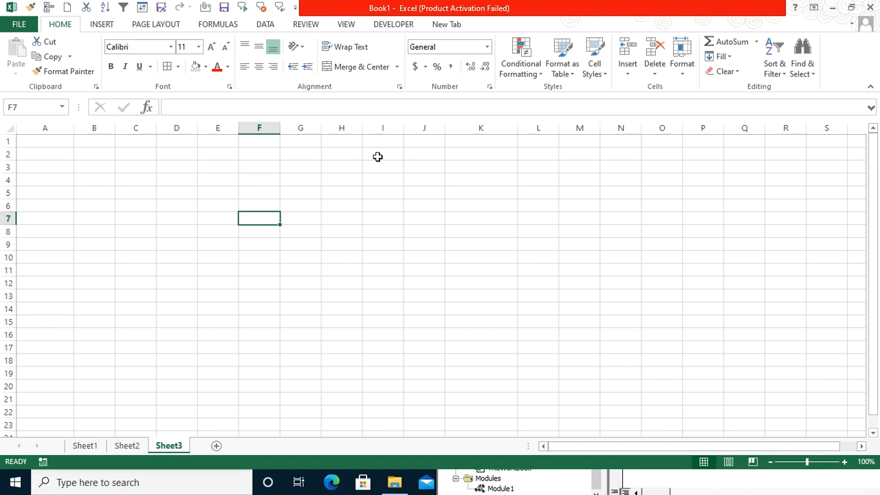
Enter the formula =NOW() in cell I3 of Sheet3.
left_click(346, 227)
left_click(392, 170)
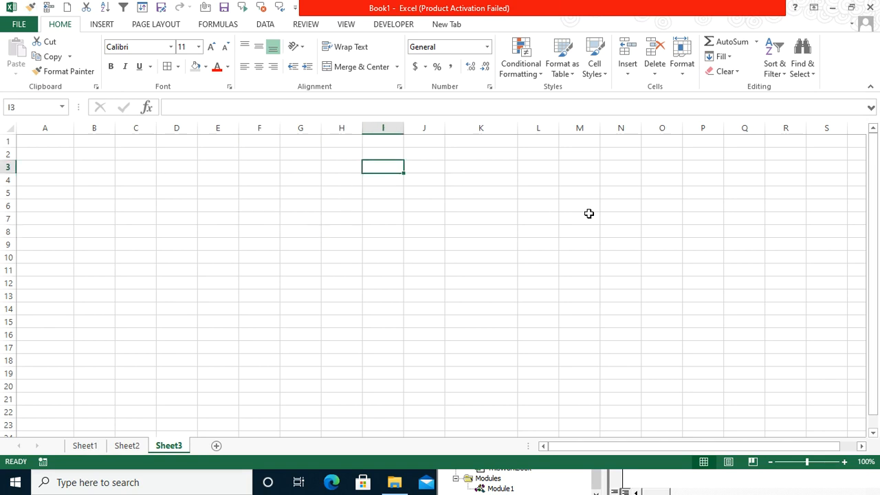
type("=now")
key("Tab")
key("Return")
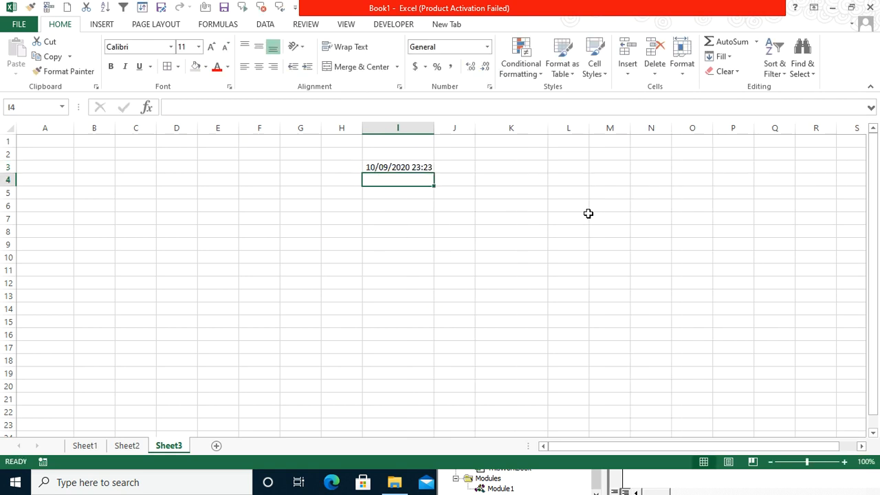
left_click(399, 169)
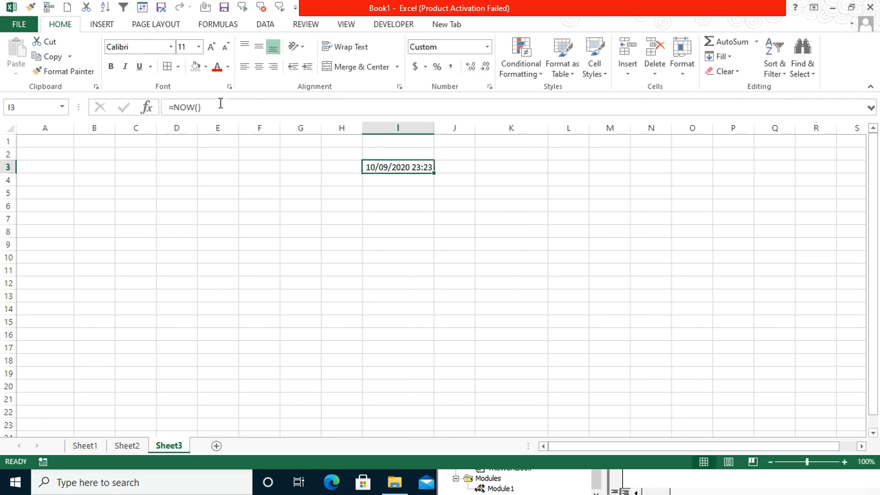
Draw a rounded rectangle about 1.52" high and 4.26" wide and place it over roughly C10:H17.
left_click(97, 25)
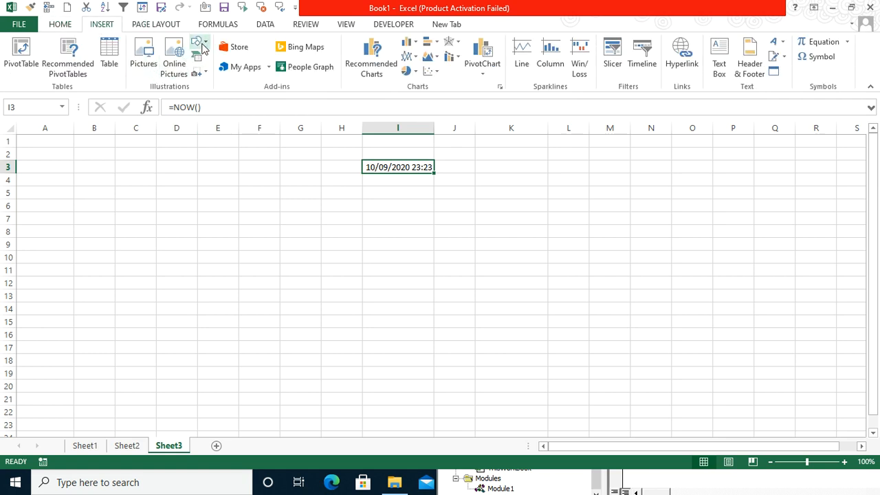
left_click(202, 44)
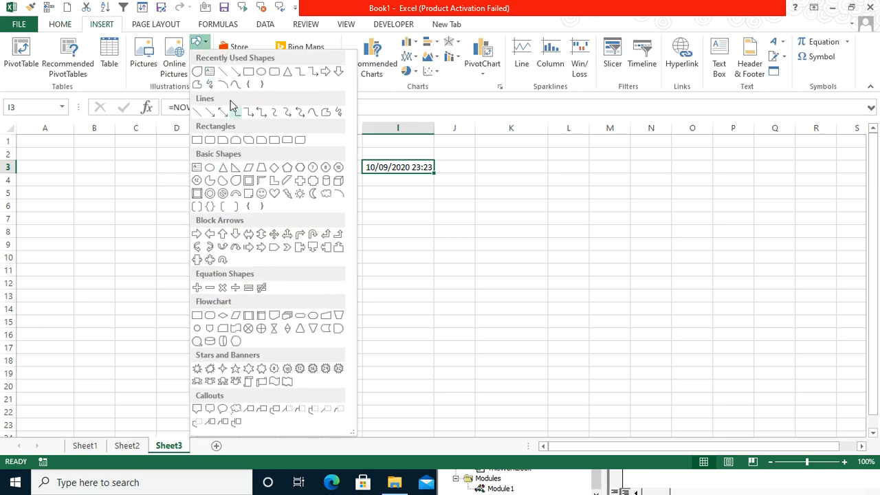
left_click(270, 76)
mouse_move(107, 200)
left_mouse_down()
mouse_move(428, 297)
mouse_move(370, 293)
left_mouse_up()
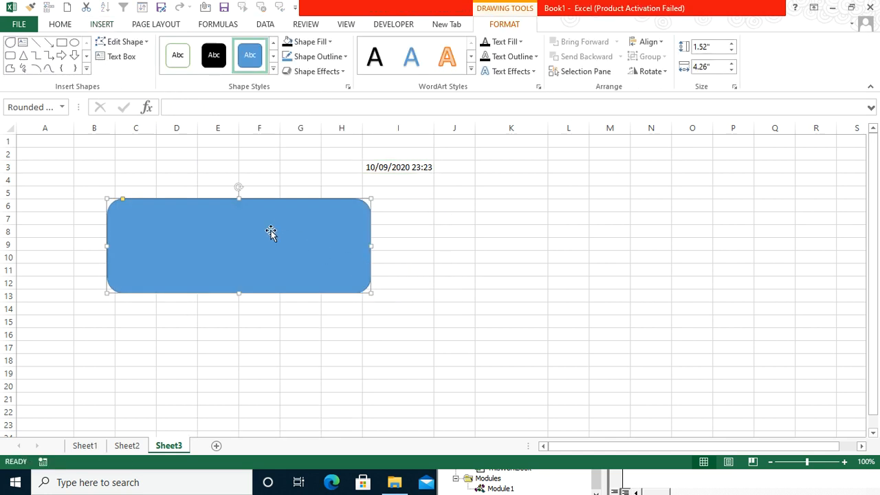
left_click_drag(271, 214, 299, 264)
left_click(417, 169)
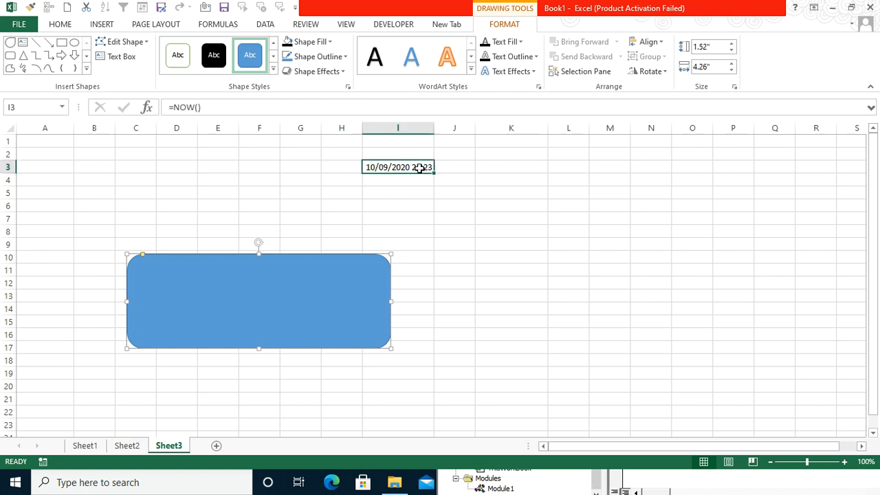
left_click(238, 307)
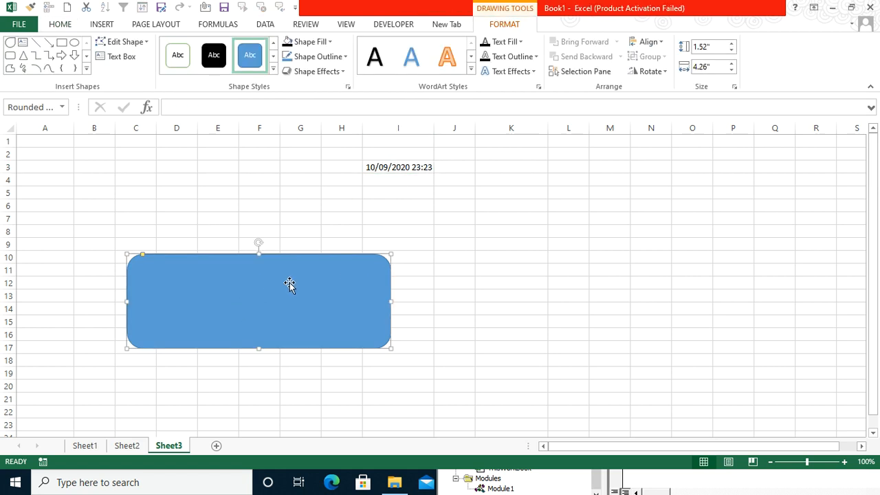
left_click(462, 258)
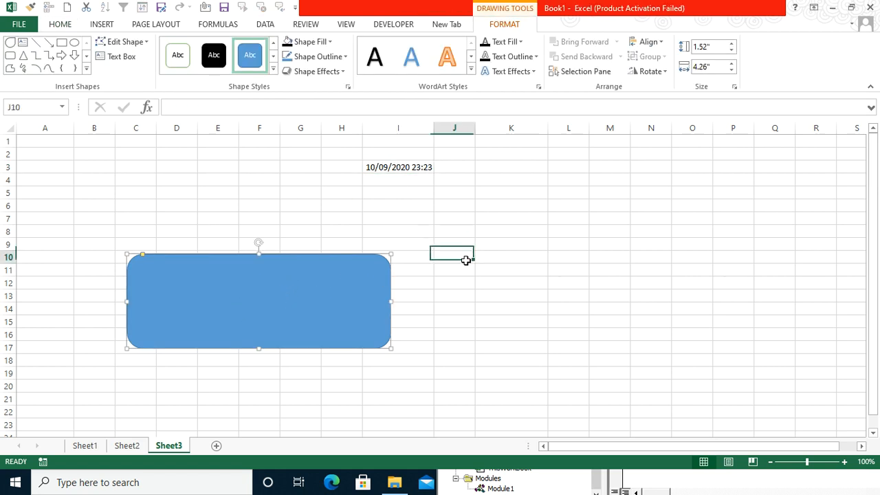
Link the rounded rectangle's text to the date-time cell with the formula =$I$3.
right_click(252, 286)
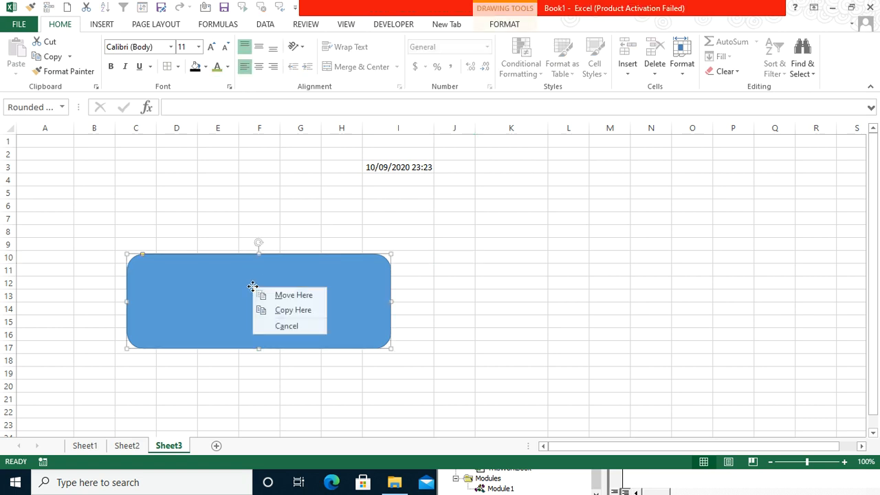
left_click(207, 277)
right_click(289, 277)
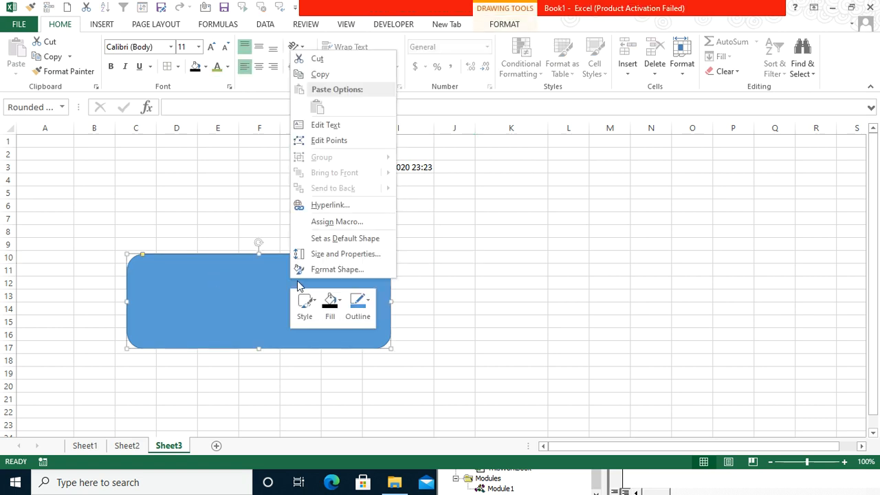
left_click(321, 126)
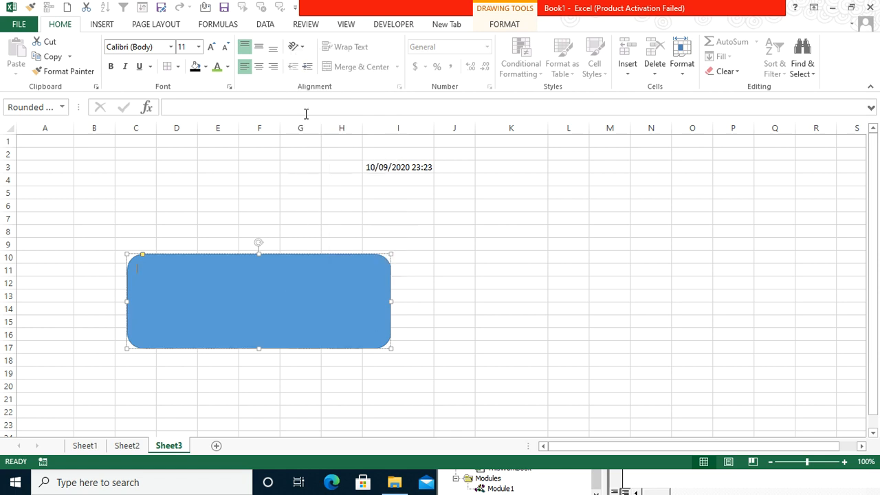
left_click(200, 106)
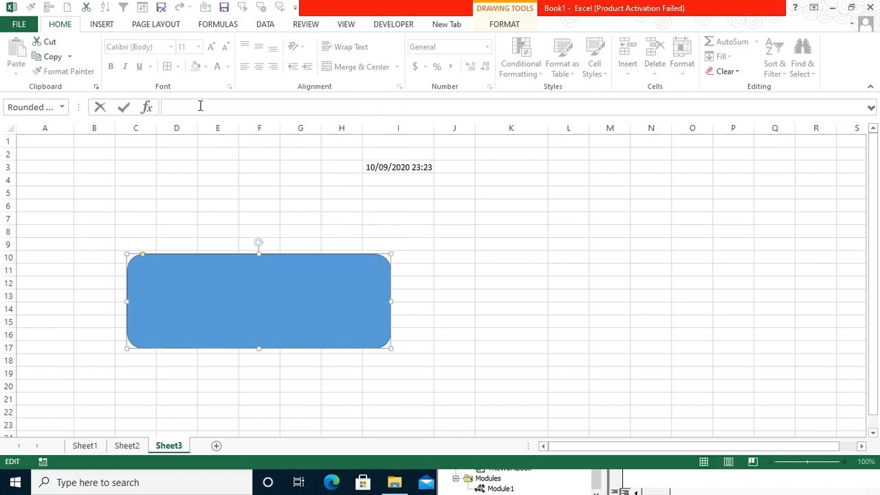
type("=")
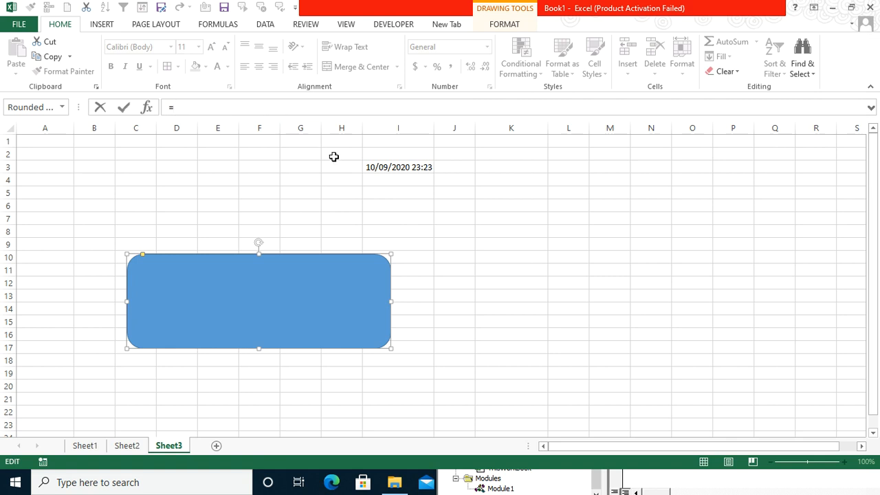
left_click(377, 166)
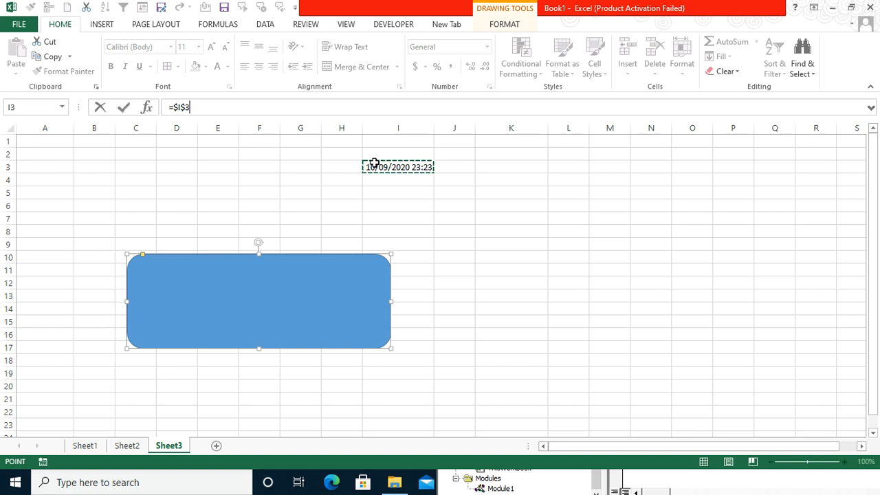
key("Return")
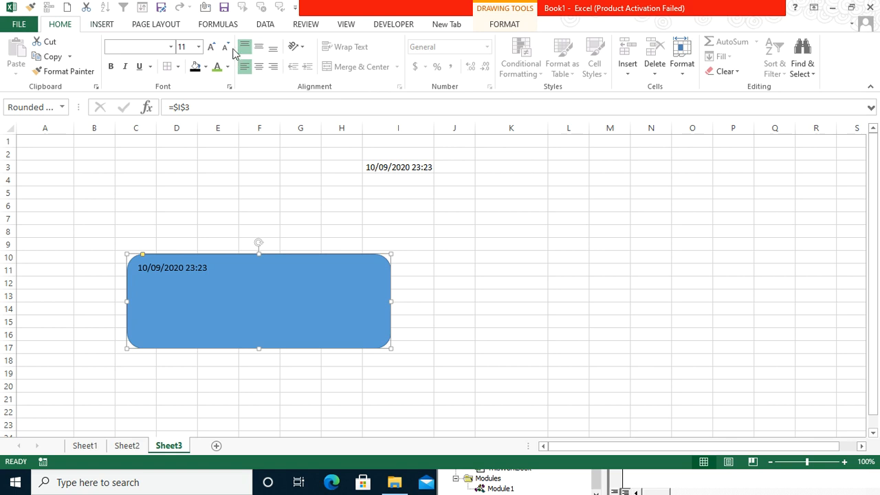
Enlarge the rounded rectangle's text to size 36 and center it horizontally and vertically.
left_click(210, 48)
left_click(210, 48)
left_click(210, 48)
left_click(210, 48)
left_click(209, 49)
left_click(210, 48)
left_click(210, 48)
left_click(210, 48)
left_click(209, 48)
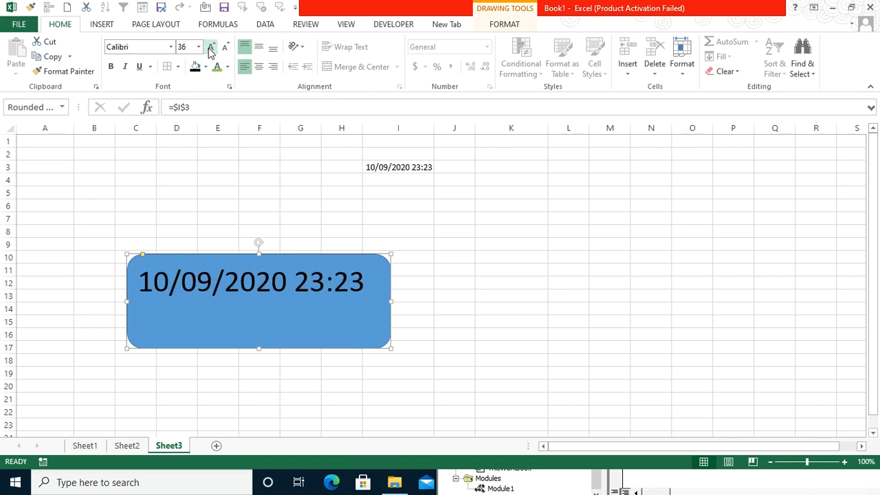
left_click(260, 67)
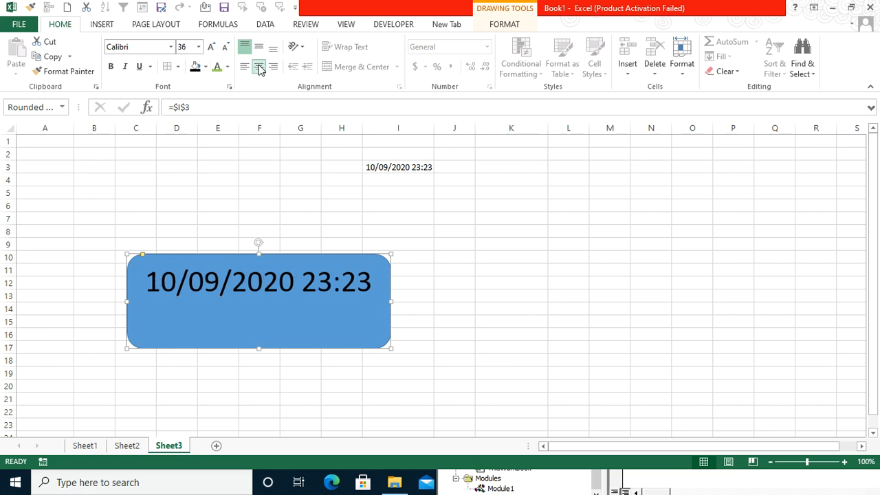
left_click(257, 48)
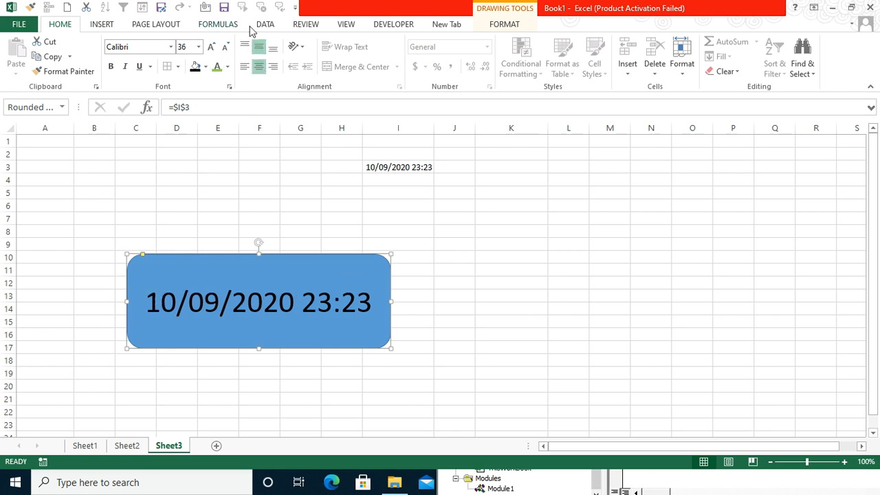
Color the rounded rectangle's text yellow and fill the shape with black.
left_click(230, 67)
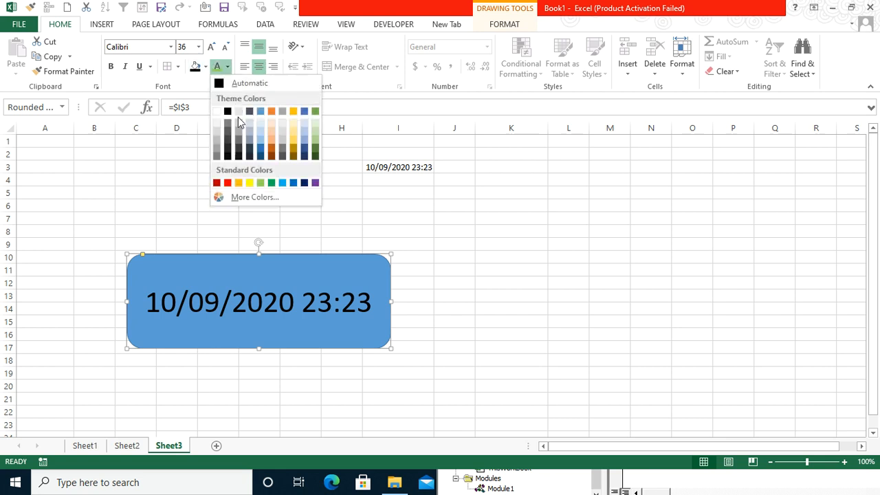
left_click(249, 180)
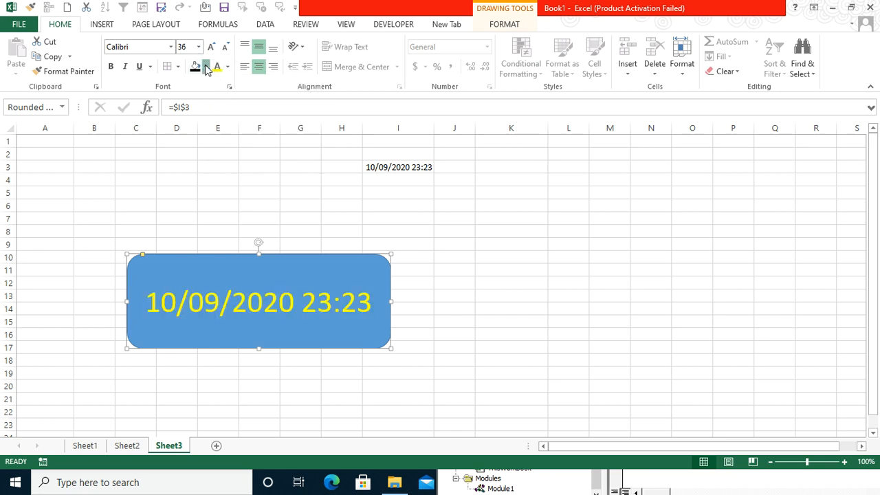
left_click(205, 67)
left_click(207, 112)
Move the date-time shape clear of cell I3, to about columns B to G and rows 7 to 13.
left_click_drag(310, 282, 442, 187)
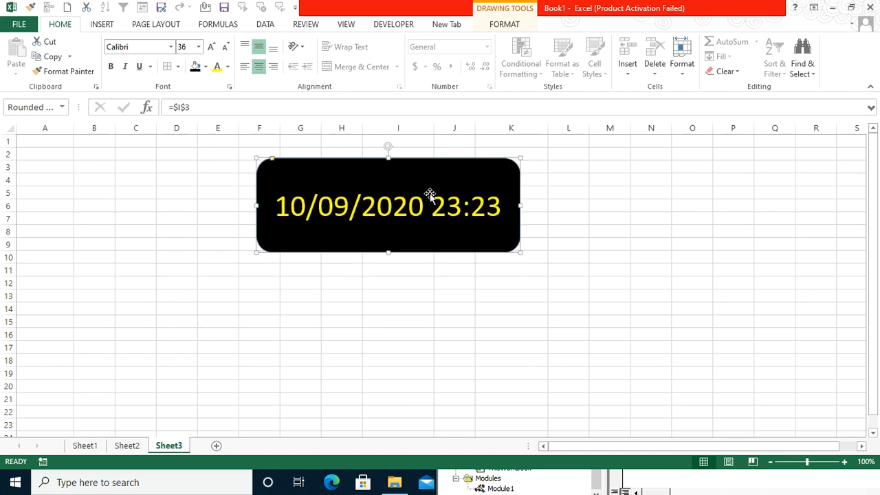
left_click_drag(415, 169, 321, 208)
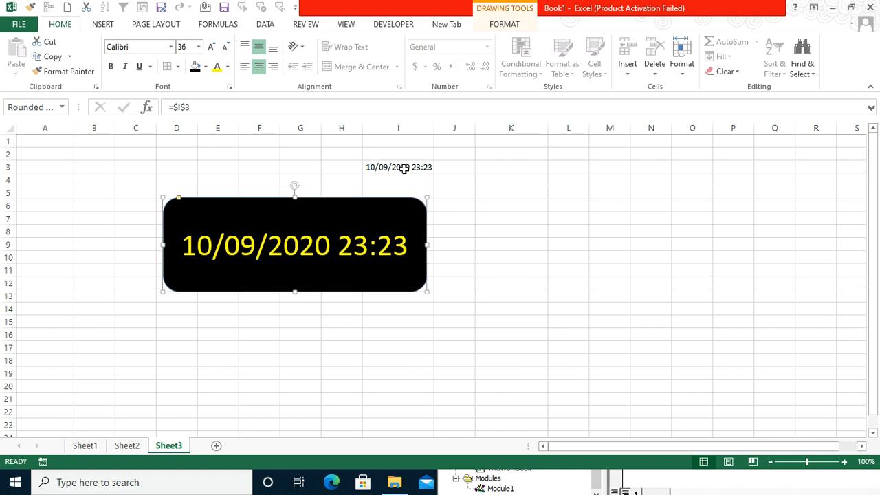
left_click_drag(268, 209, 226, 218)
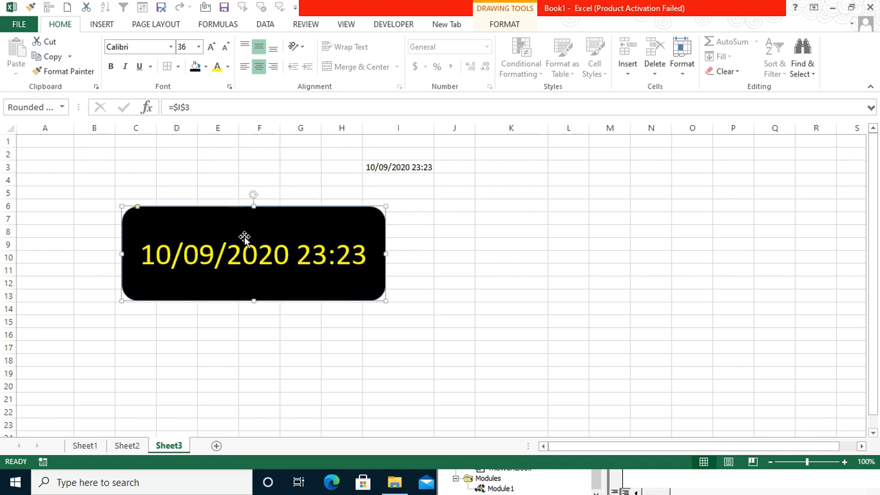
left_click(399, 166)
left_click_drag(252, 234, 196, 235)
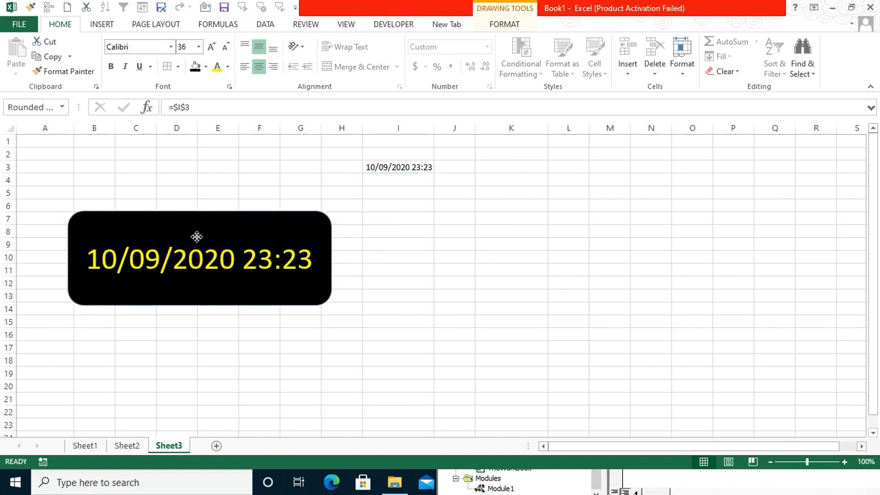
Draw a round single corner rectangle beside the black shape, over about J9:N15.
left_click(102, 25)
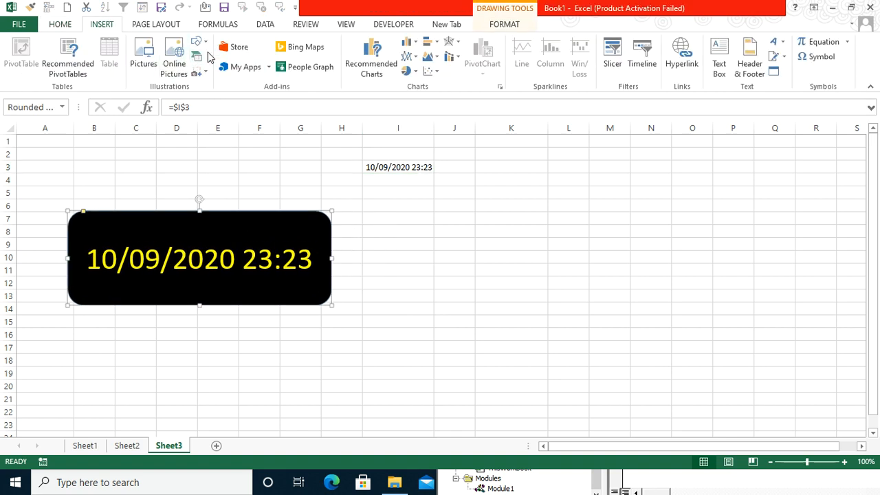
left_click(201, 44)
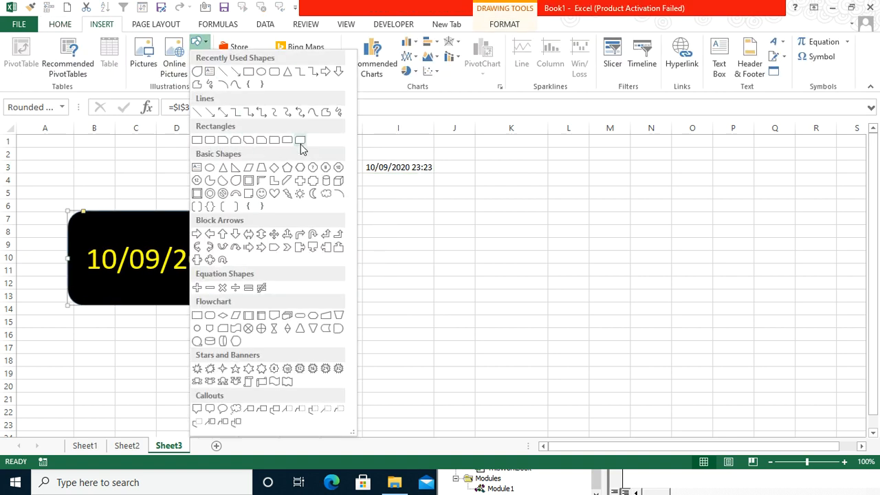
left_click(275, 139)
mouse_move(428, 238)
left_mouse_down()
mouse_move(649, 397)
mouse_move(645, 314)
left_mouse_up()
key("Escape")
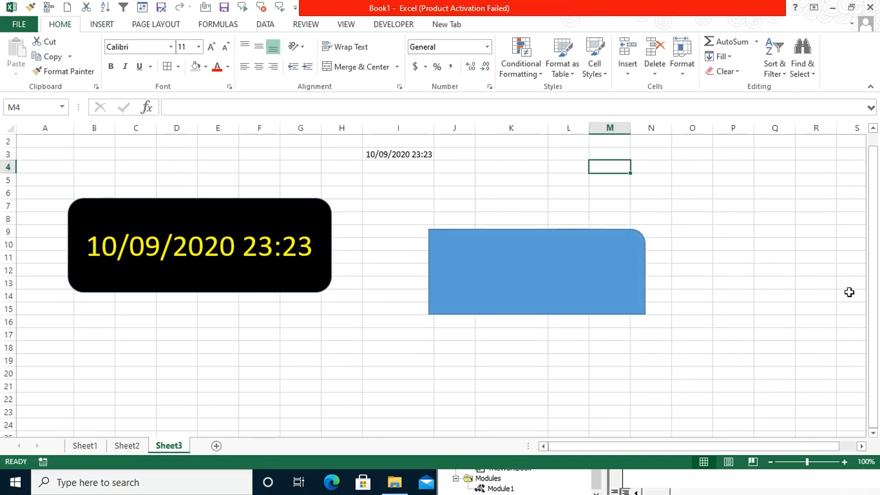
Enter the text "Hello world" in cell M4.
type("Lets")
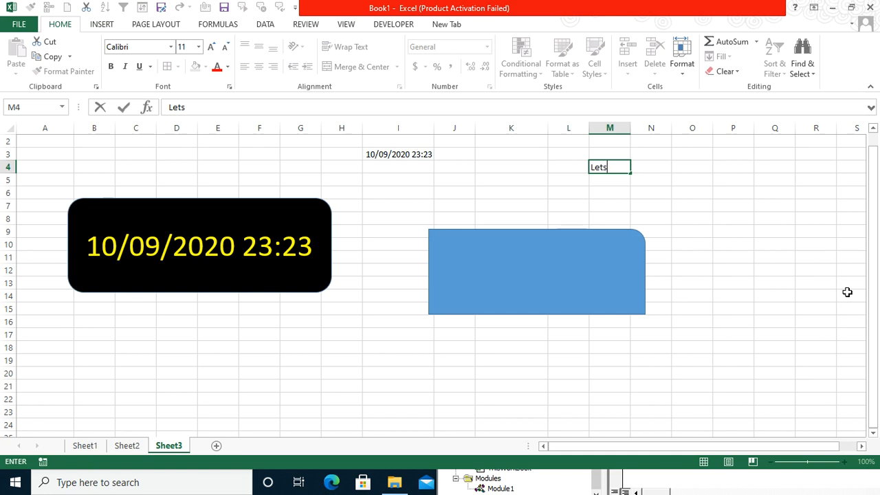
key("BackSpace")
key("BackSpace")
key("BackSpace")
key("BackSpace")
type("Hello")
key("Return")
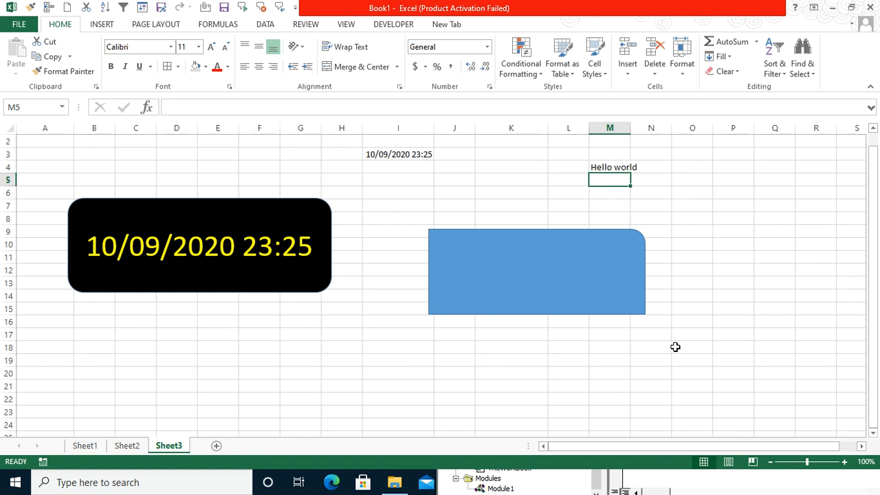
Link the blue single-corner rectangle's text to the greeting cell with the formula =$M$4.
left_click(523, 251)
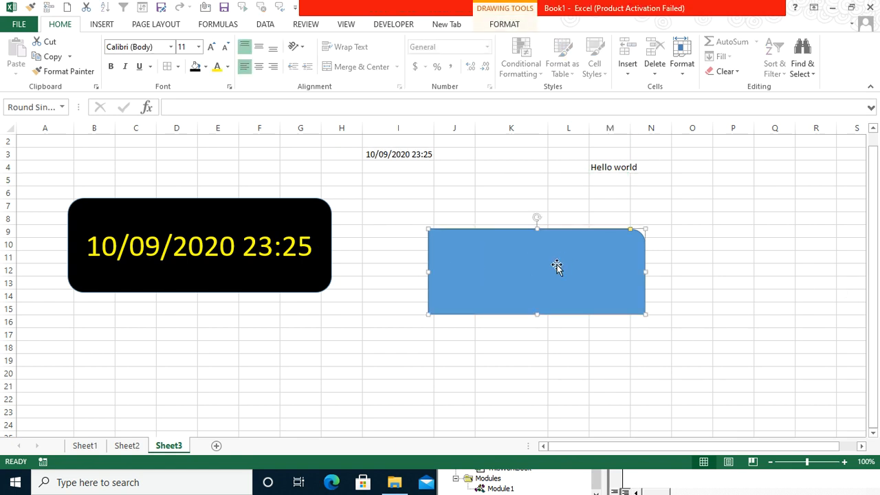
right_click(527, 255)
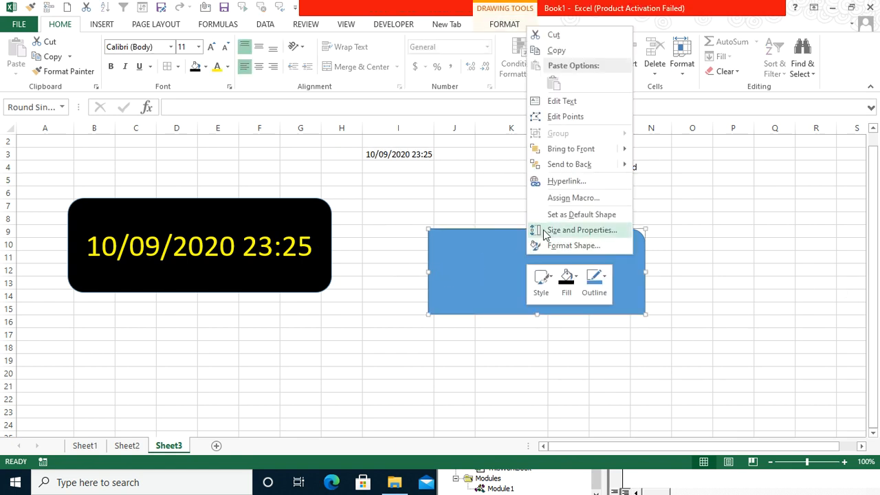
left_click(567, 102)
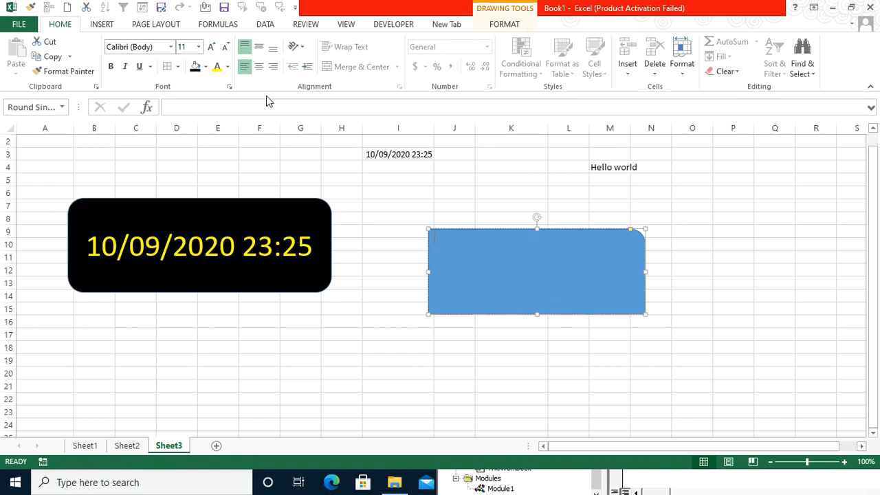
left_click(210, 108)
type("=")
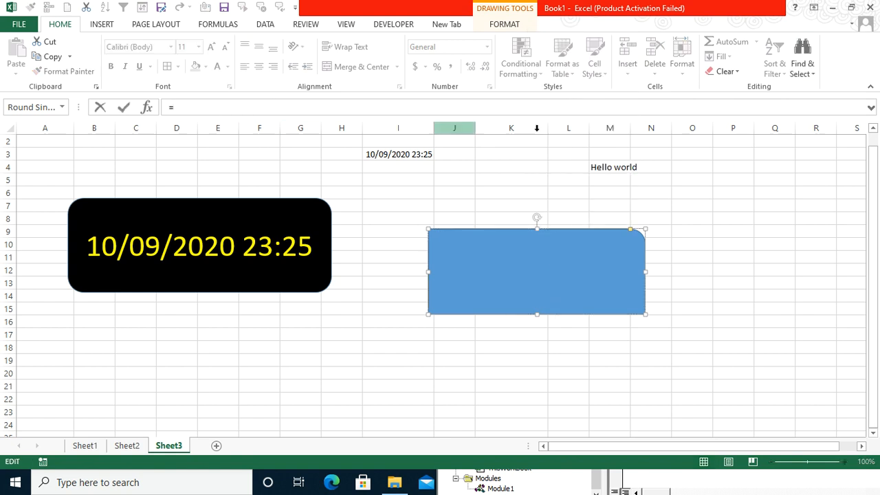
left_click(613, 167)
key("Return")
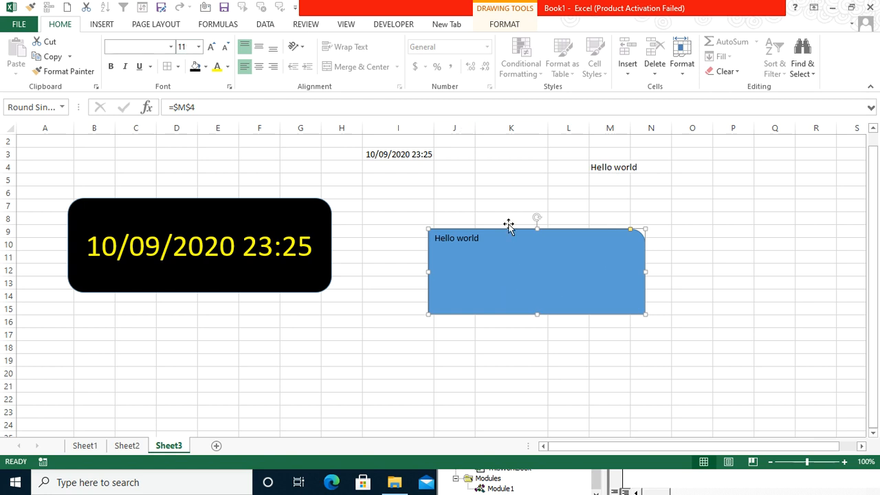
Enlarge the text of the blue single-corner rectangle to 40 pt and center it horizontally and vertically.
left_click(211, 47)
left_click(211, 46)
left_click(211, 46)
left_click(212, 47)
left_click(211, 47)
left_click(211, 47)
left_click(211, 47)
left_click(211, 46)
left_click(211, 46)
left_click(211, 47)
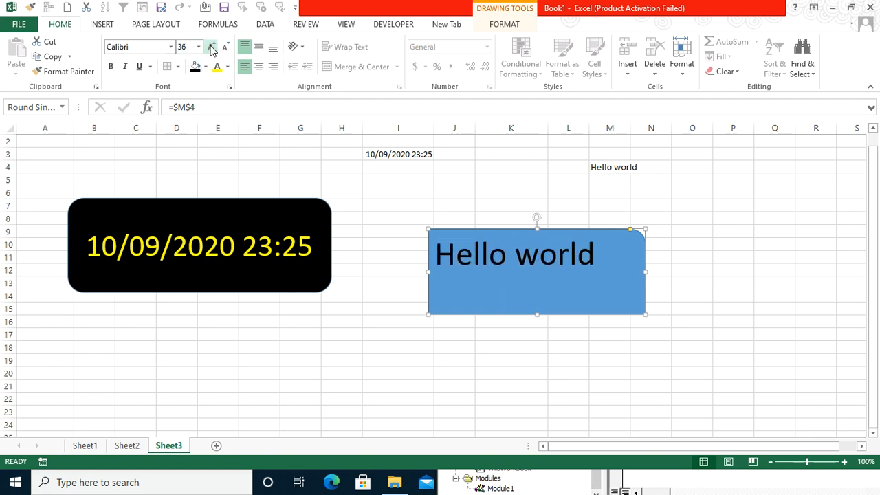
left_click(258, 67)
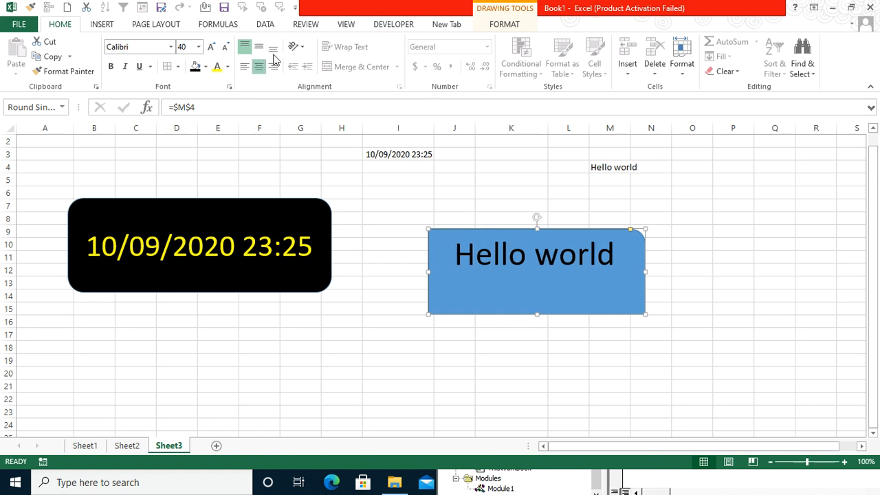
left_click(259, 46)
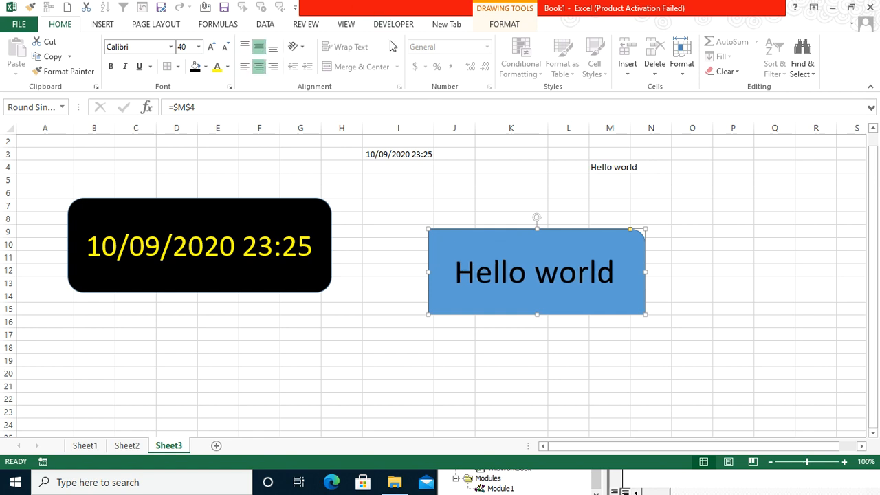
Apply the light blue gradient preset from the fourth row of shape styles to the greeting shape.
left_click(510, 25)
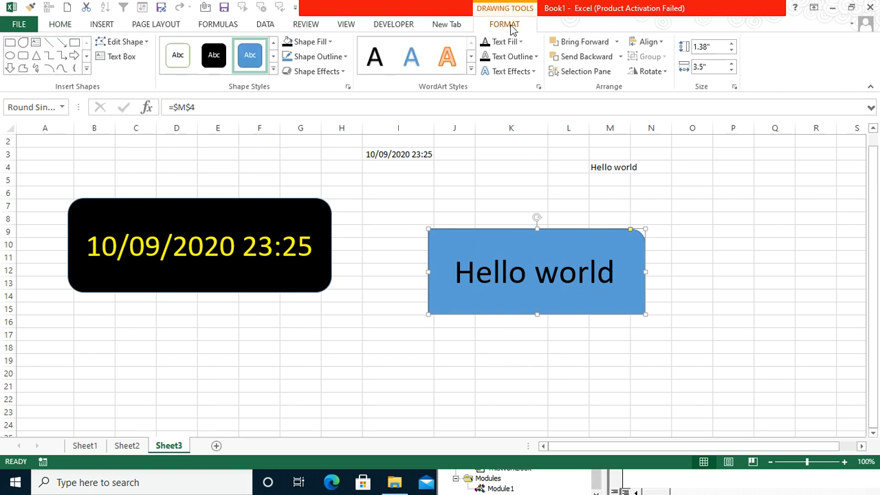
left_click(273, 70)
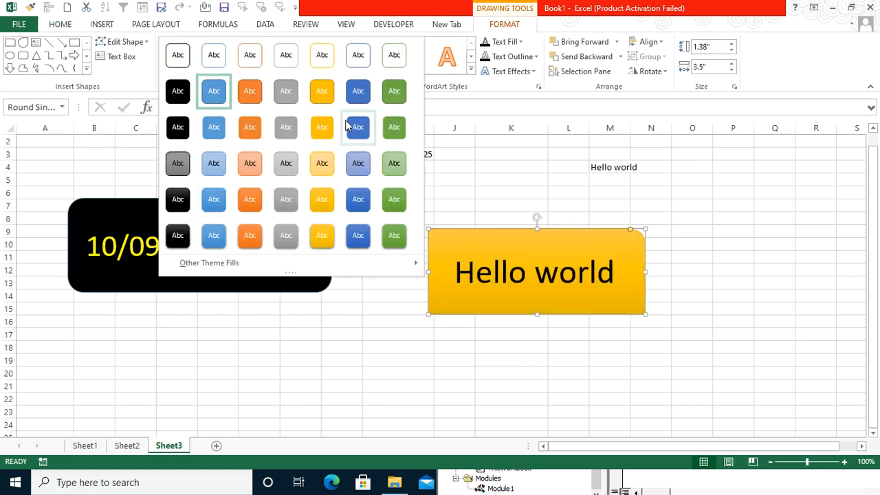
left_click(363, 179)
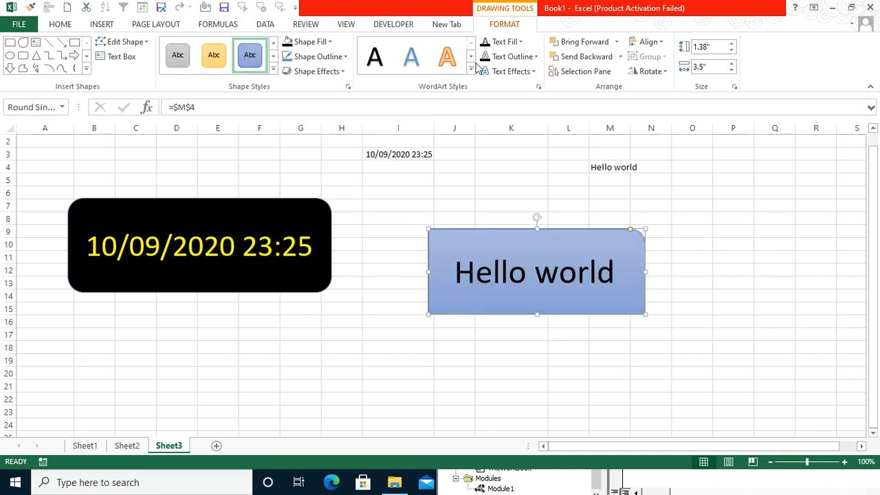
left_click(521, 42)
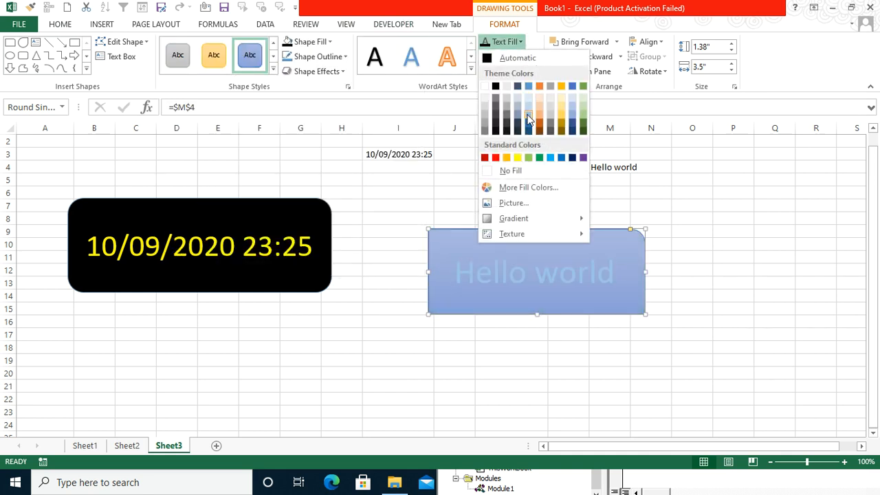
left_click(553, 22)
left_click(522, 56)
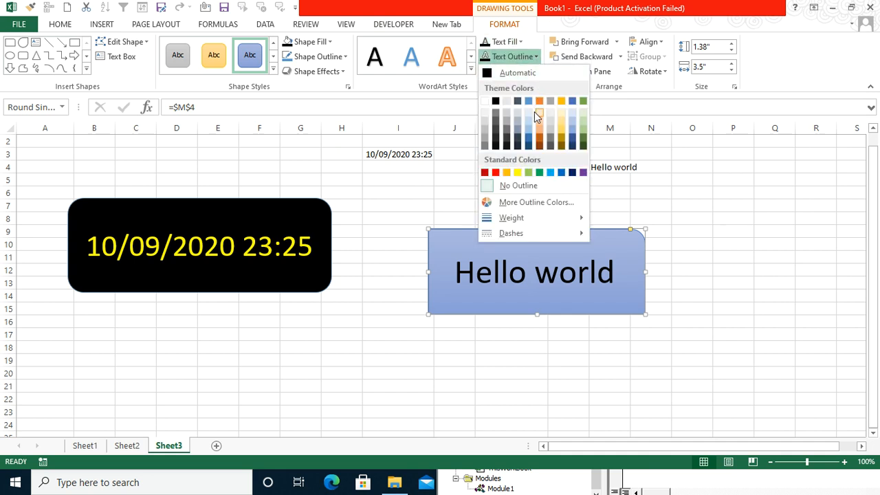
left_click(537, 24)
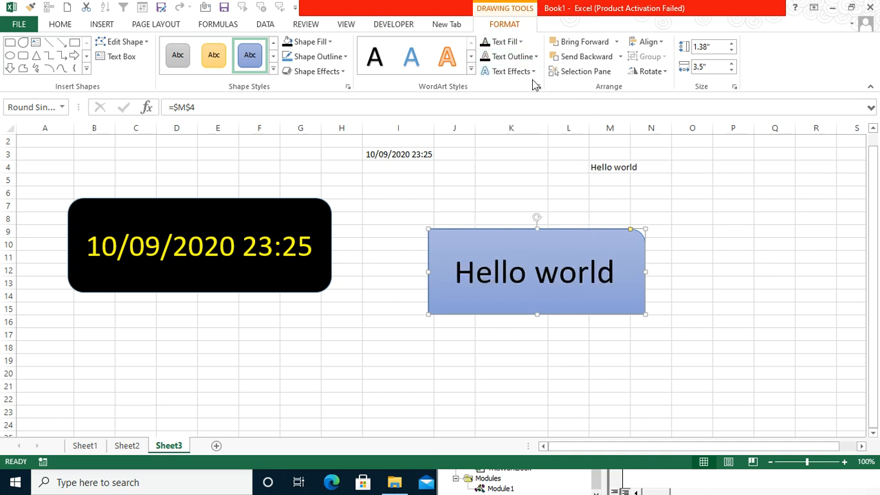
left_click(537, 71)
mouse_move(533, 207)
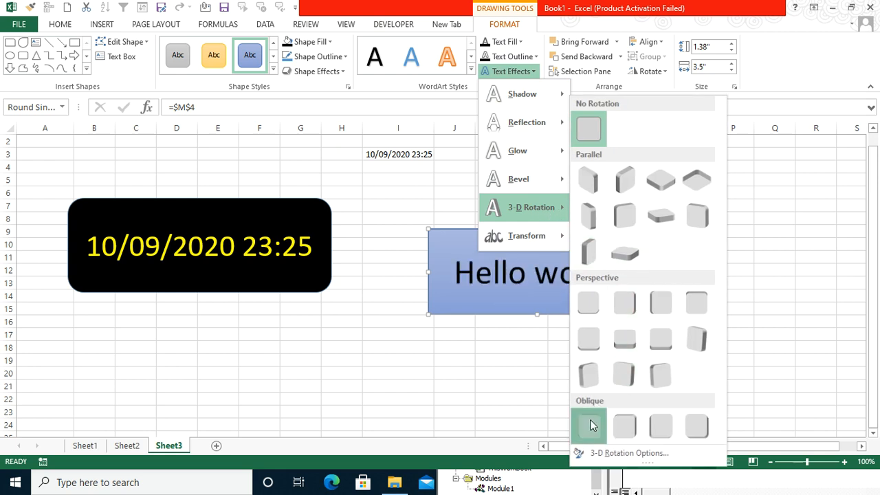
left_click(740, 286)
Replace the text in cell M4 with "this is september" and widen the linked blue shape to about column P.
left_click(609, 173)
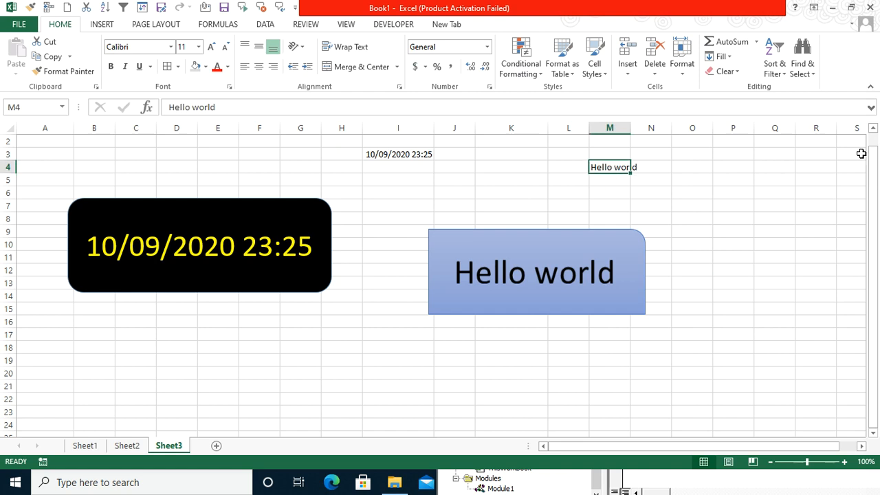
type("may")
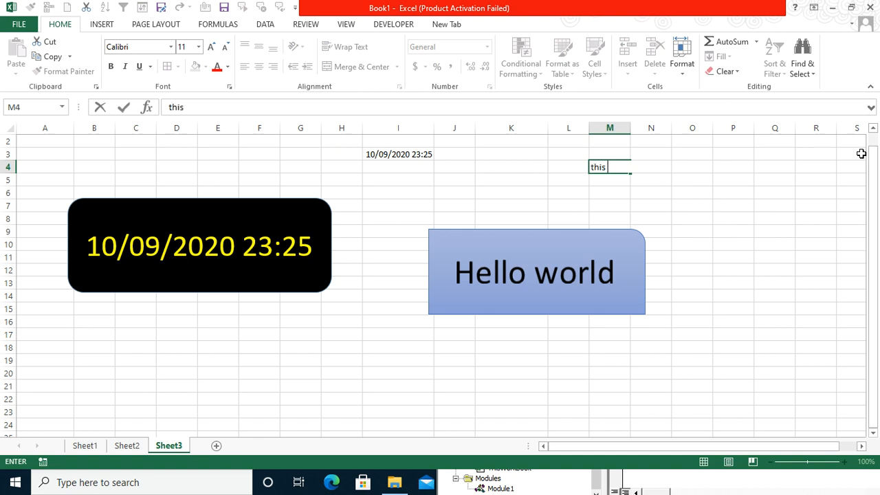
type("this is september")
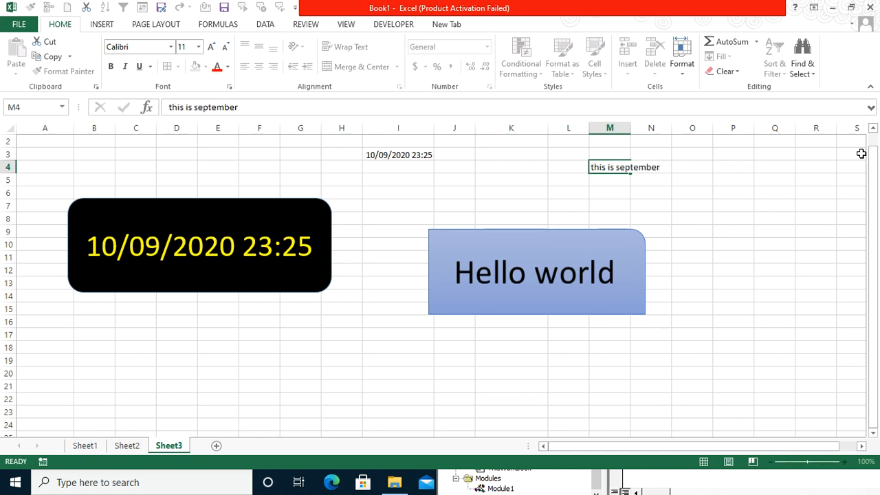
key("Return")
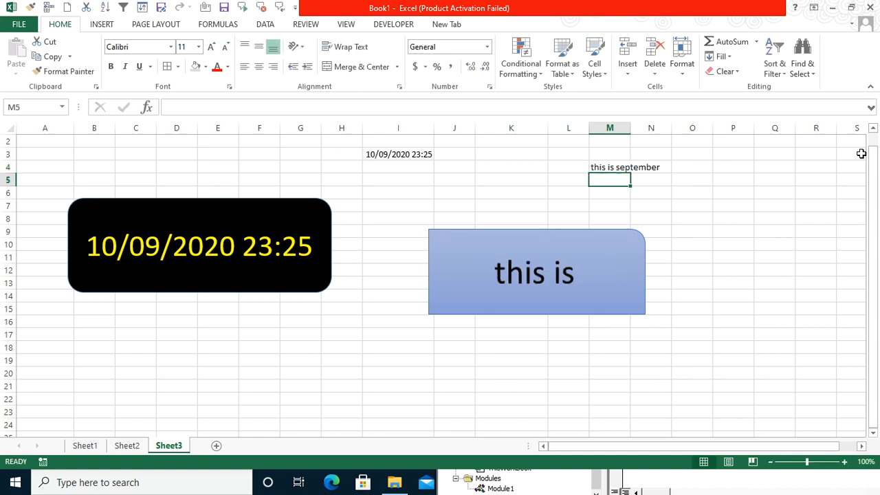
left_click(618, 268)
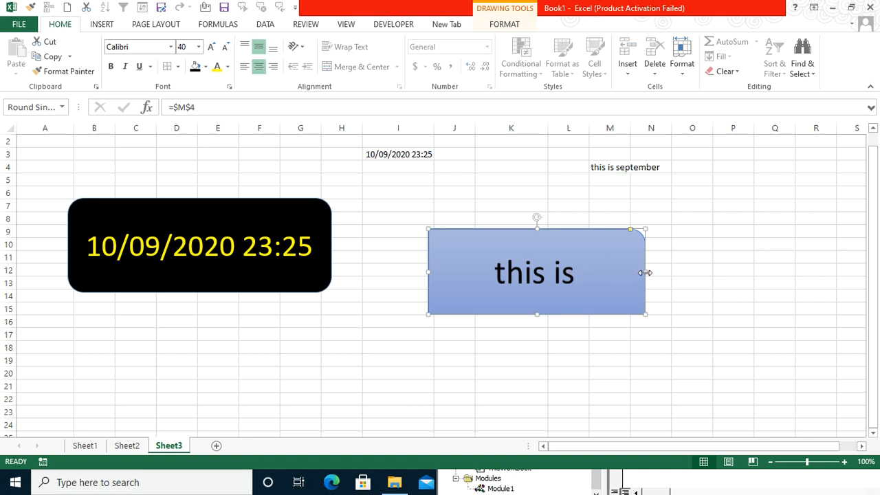
left_click_drag(646, 273, 743, 262)
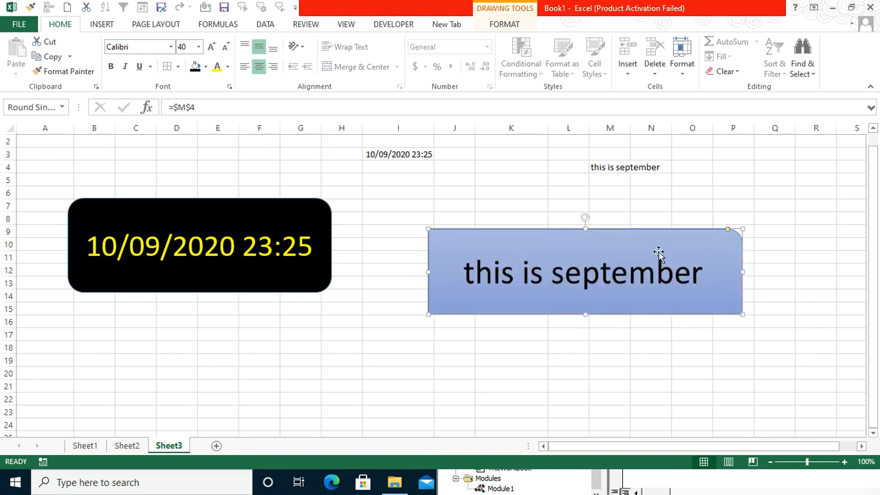
left_click(622, 166)
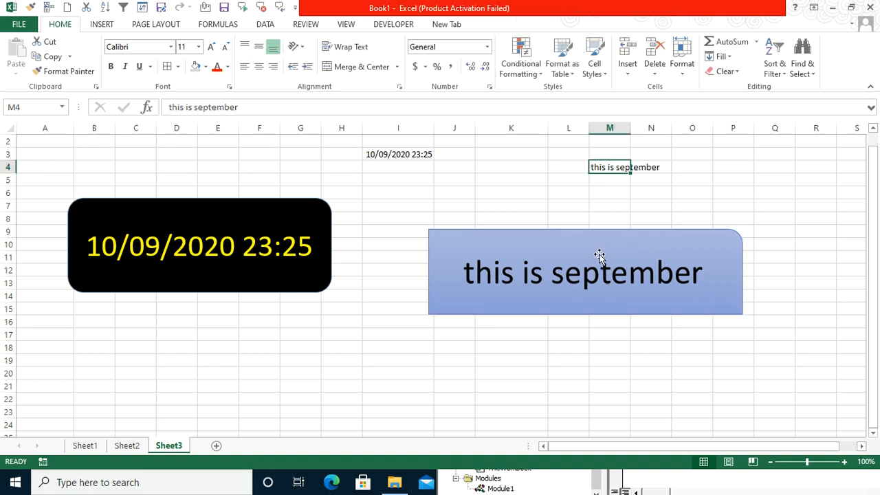
left_click(389, 219)
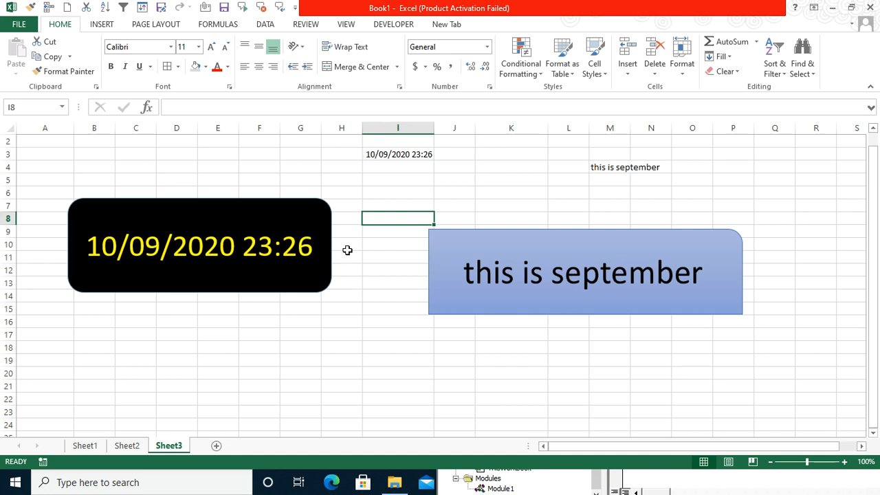
left_click(389, 156)
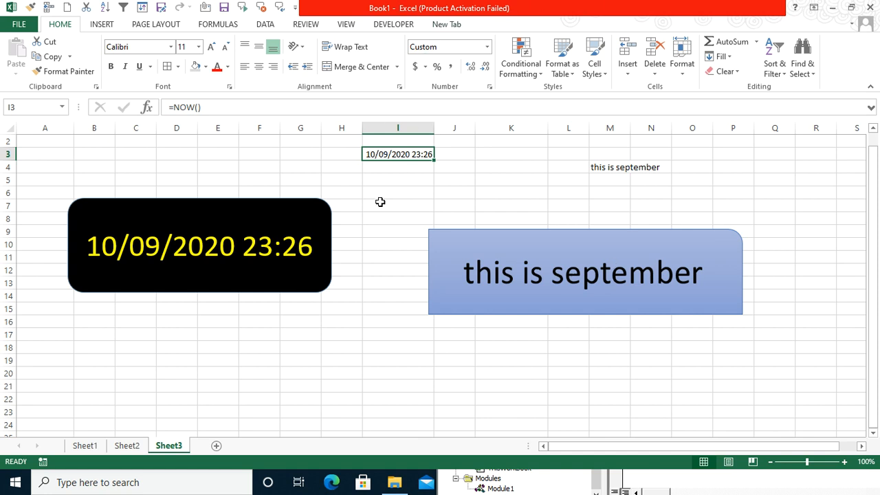
Move the black date-time shape to about columns B to H and rows 5 to 12.
mouse_move(207, 209)
left_mouse_down()
mouse_move(443, 179)
mouse_move(344, 181)
mouse_move(320, 158)
mouse_move(257, 222)
mouse_move(179, 257)
mouse_move(226, 205)
left_mouse_up()
left_click(296, 152)
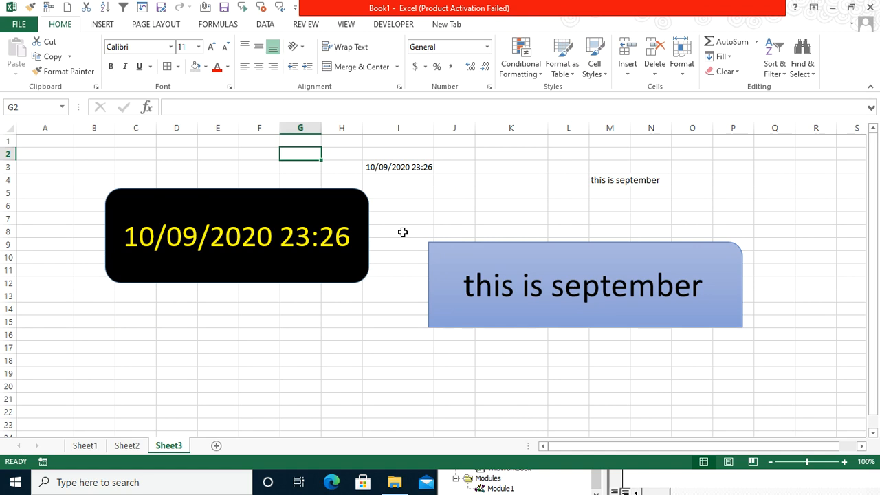
key("ctrl+e")
key("Return")
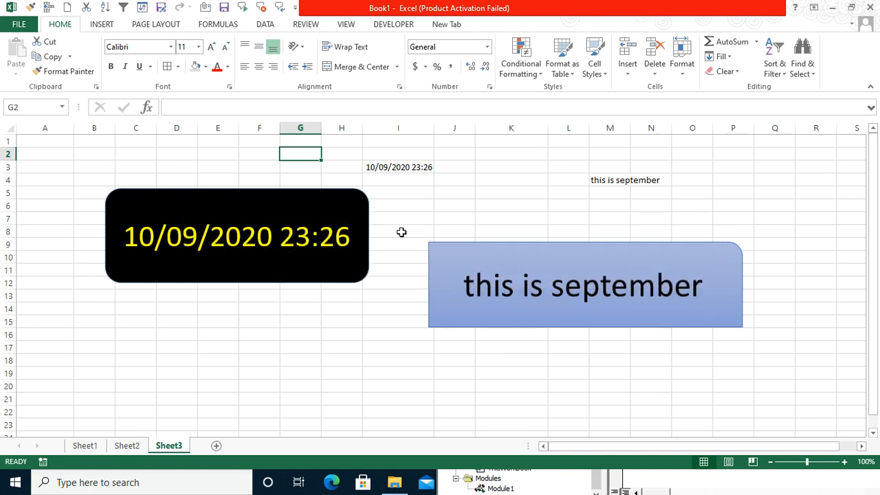